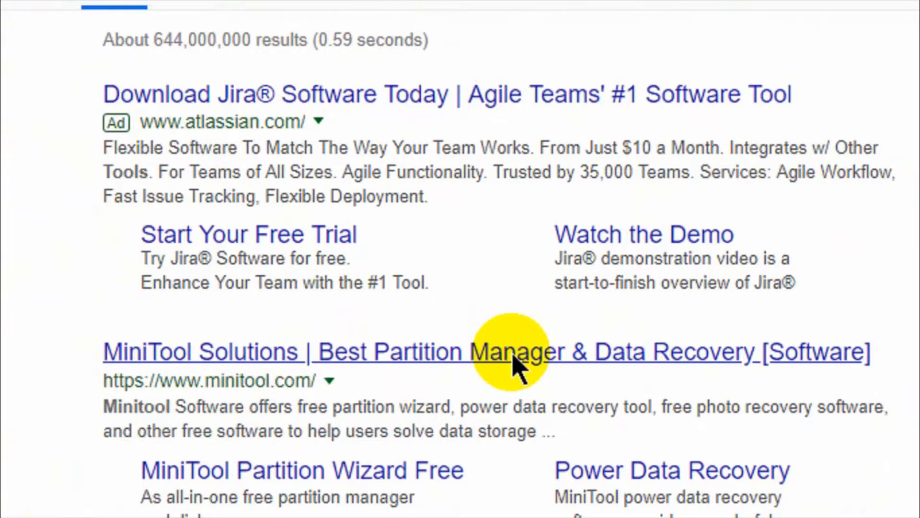
- Open the MiniTool Solutions website from the search results and go to its download center
left_click(514, 367)
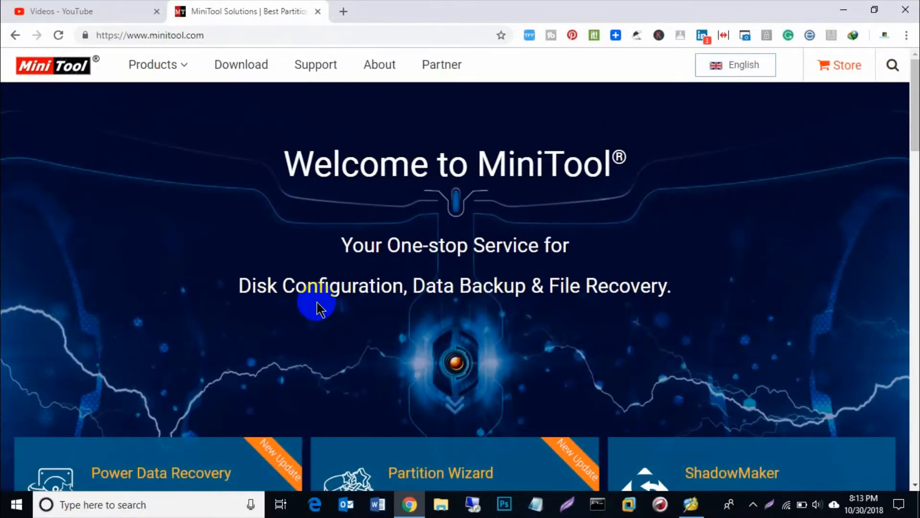
scroll(319, 309, "down", 4)
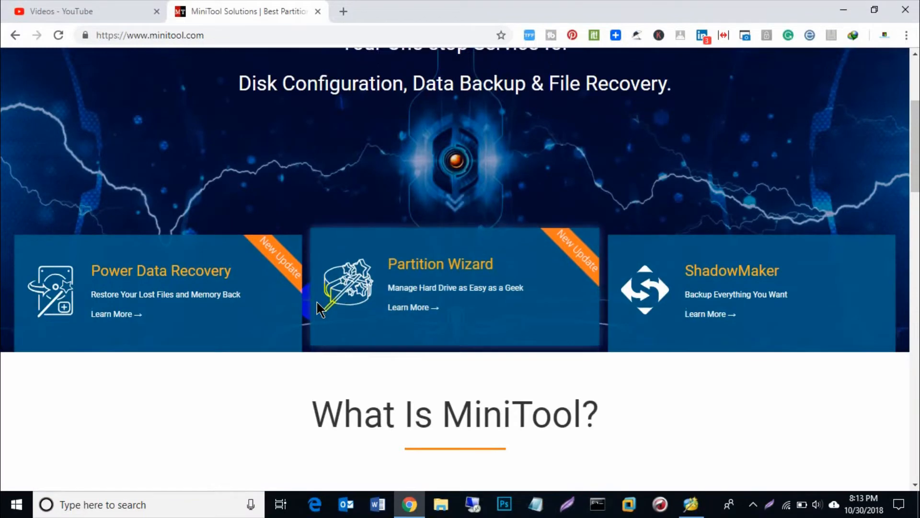
scroll(317, 304, "up", 5)
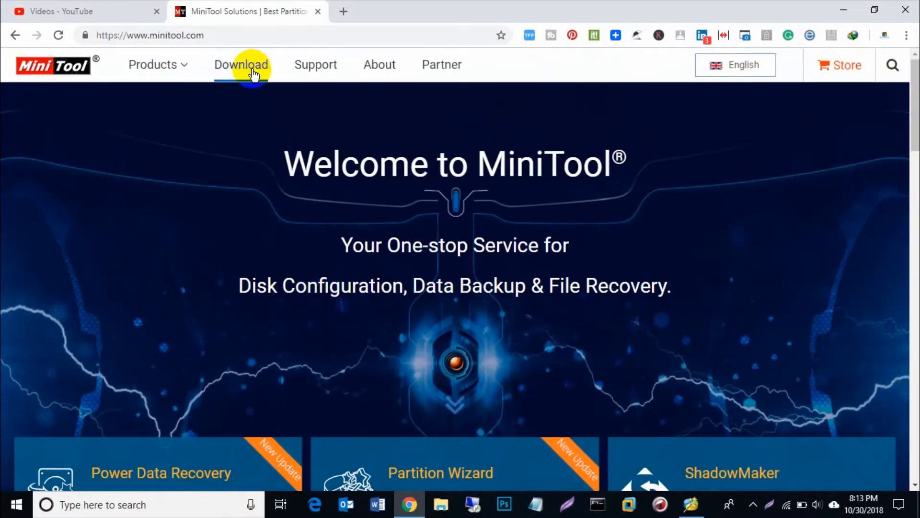
left_click(253, 72)
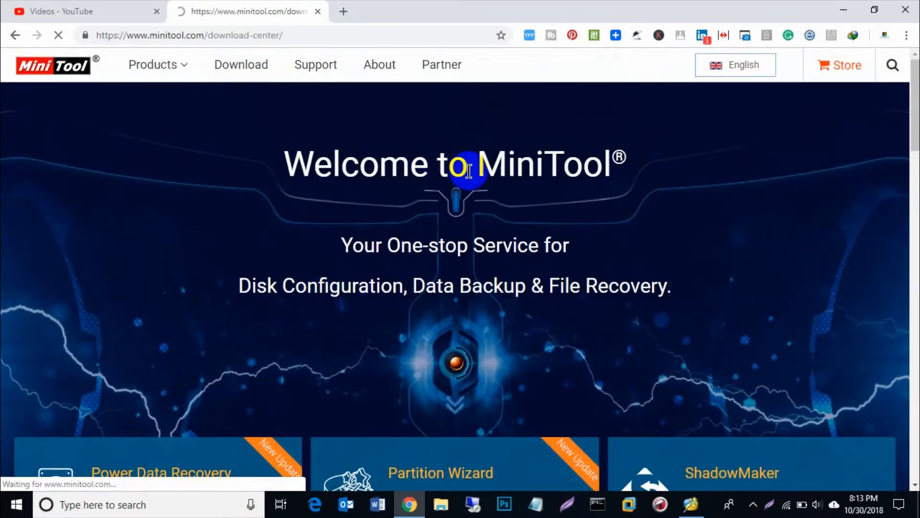
- Request the free download of MiniTool Partition Wizard Free Edition from the Hot Tools section
scroll(468, 170, "down", 2)
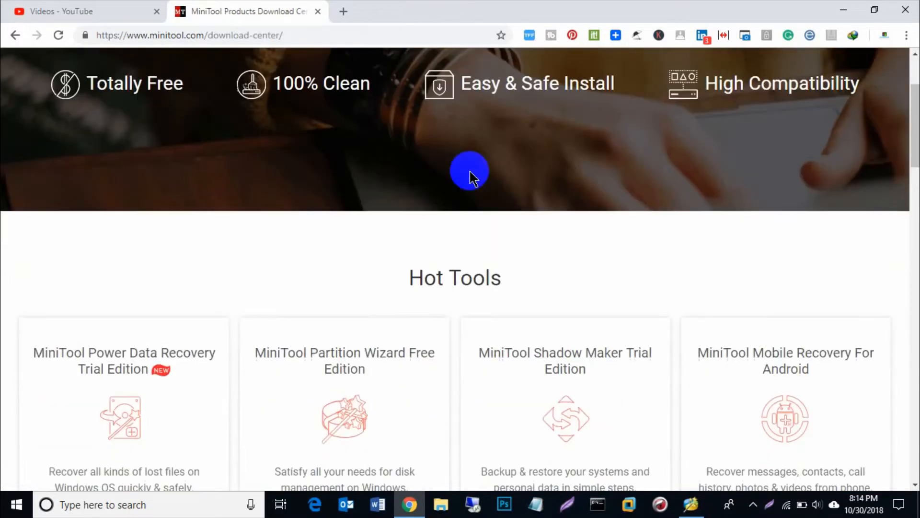
scroll(470, 172, "down", 1)
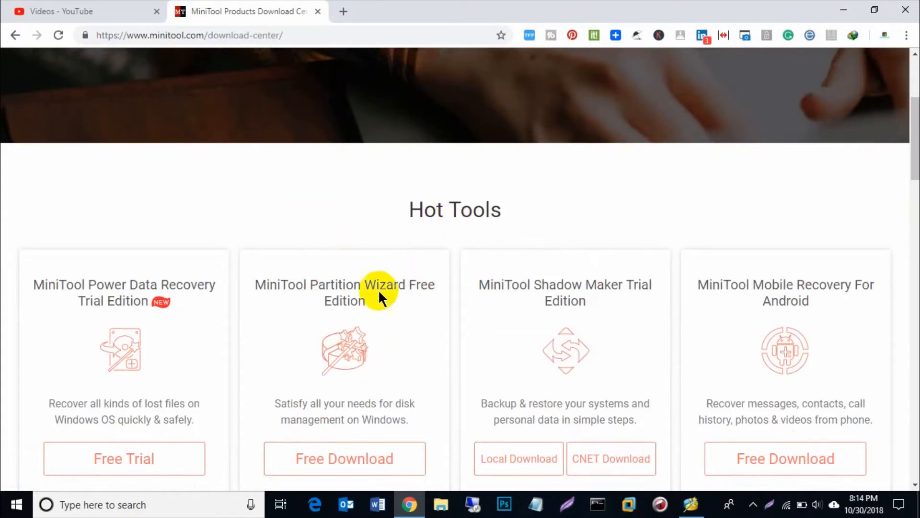
scroll(351, 310, "down", 3)
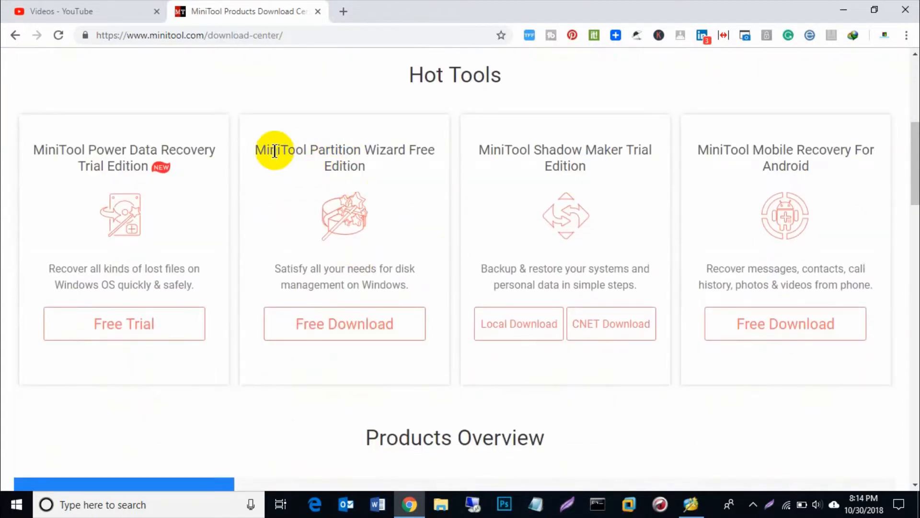
left_click_drag(255, 150, 333, 178)
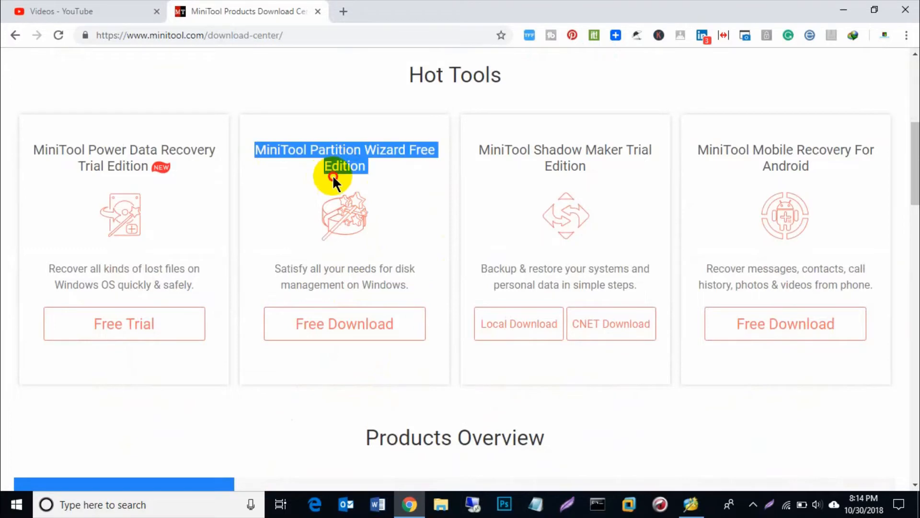
left_click(381, 324)
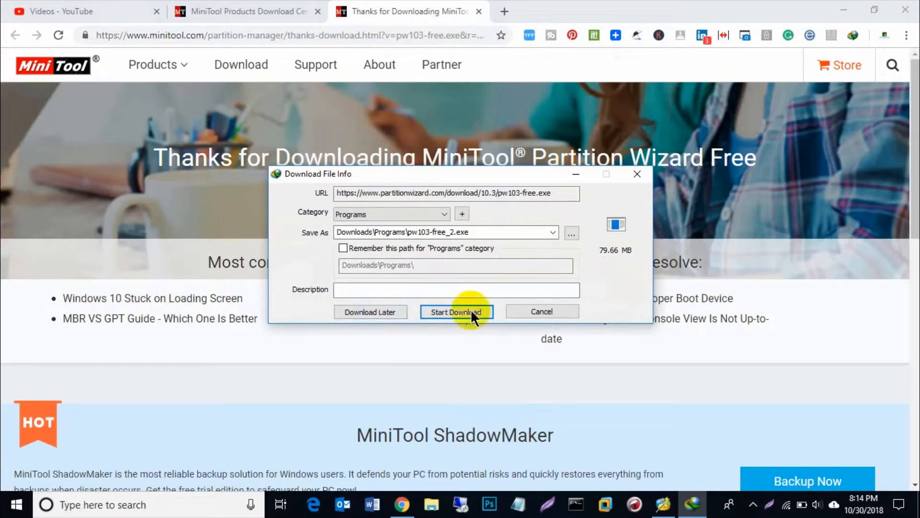
- Dismiss the download dialogs without downloading the installer and minimize the browser to show the desktop
left_click(637, 176)
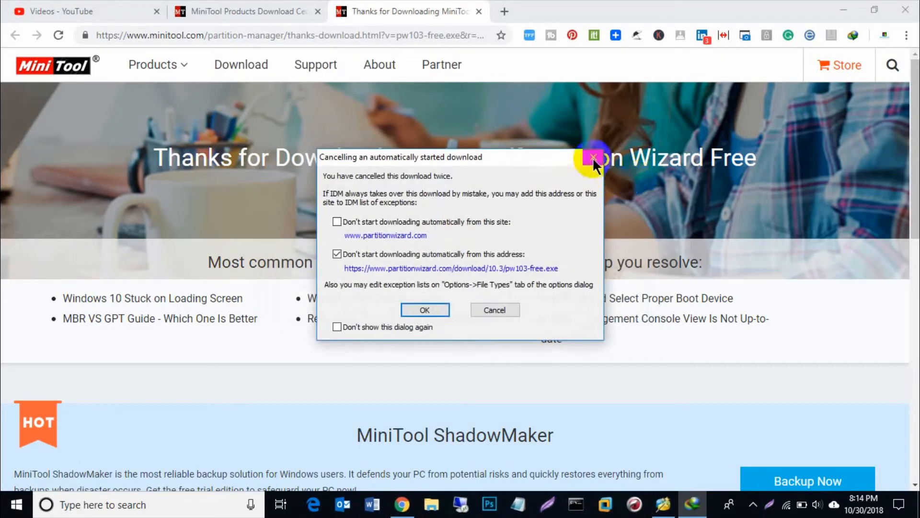
left_click(593, 159)
left_click(844, 10)
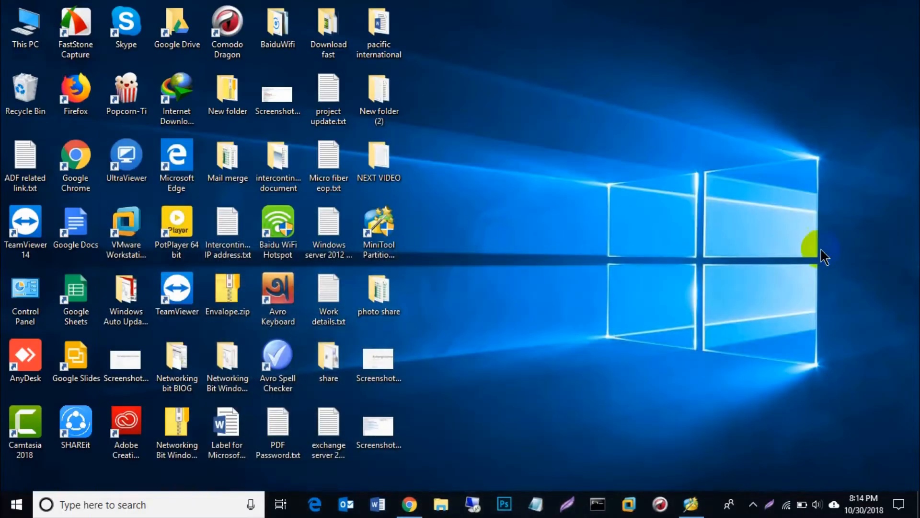
left_click(753, 504)
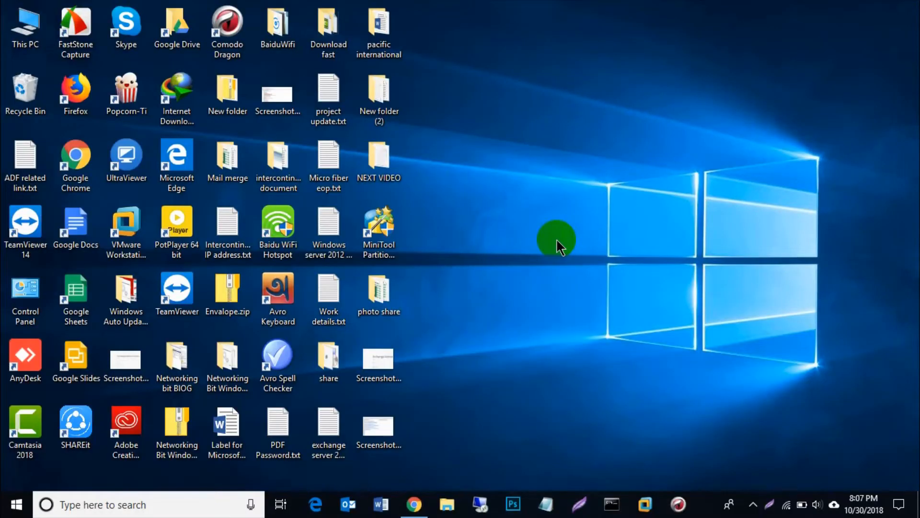
- Launch MiniTool Partition Wizard Free from the desktop, allow it to make changes, and close the ShadowMaker promotion
double_click(379, 235)
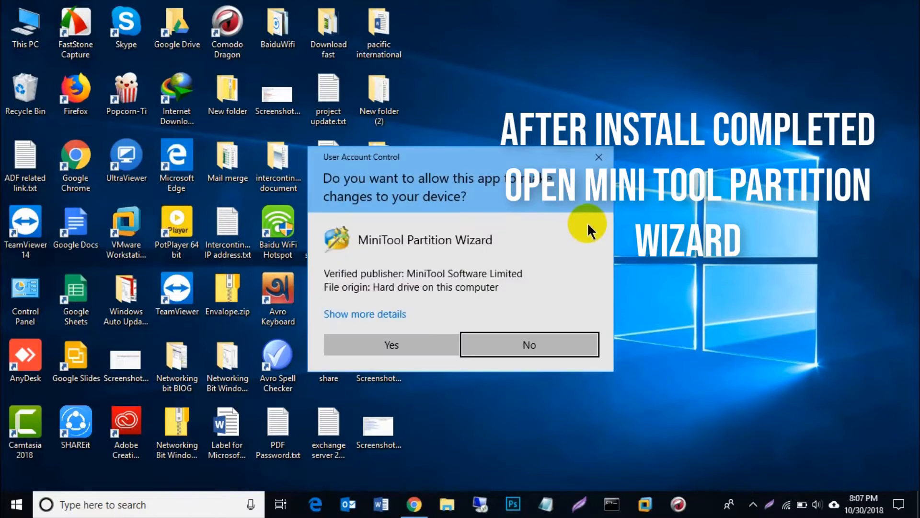
left_click(430, 336)
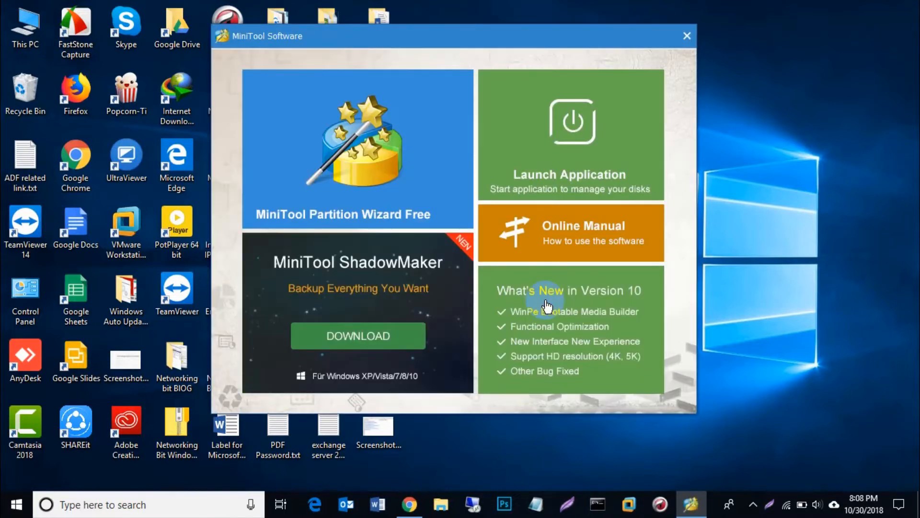
left_click(384, 156)
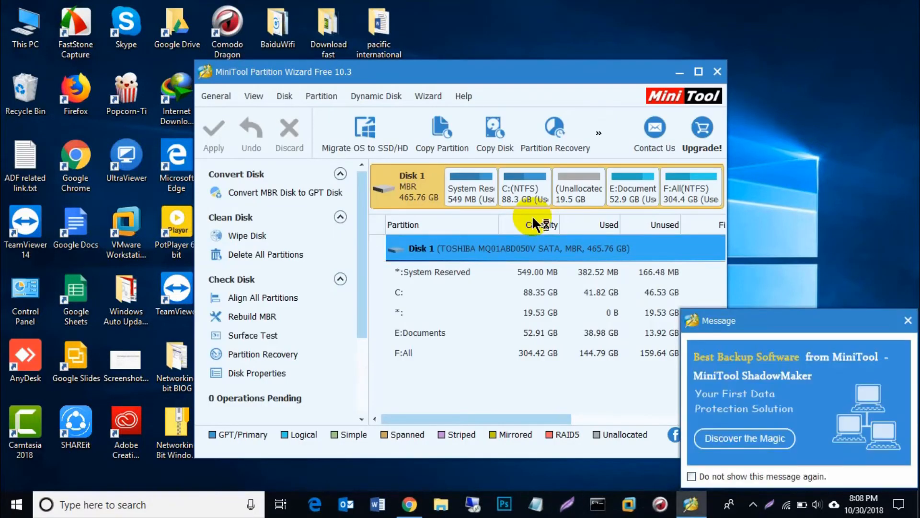
left_click(908, 321)
- Check the drive capacities in This PC and switch back to MiniTool Partition Wizard
double_click(25, 24)
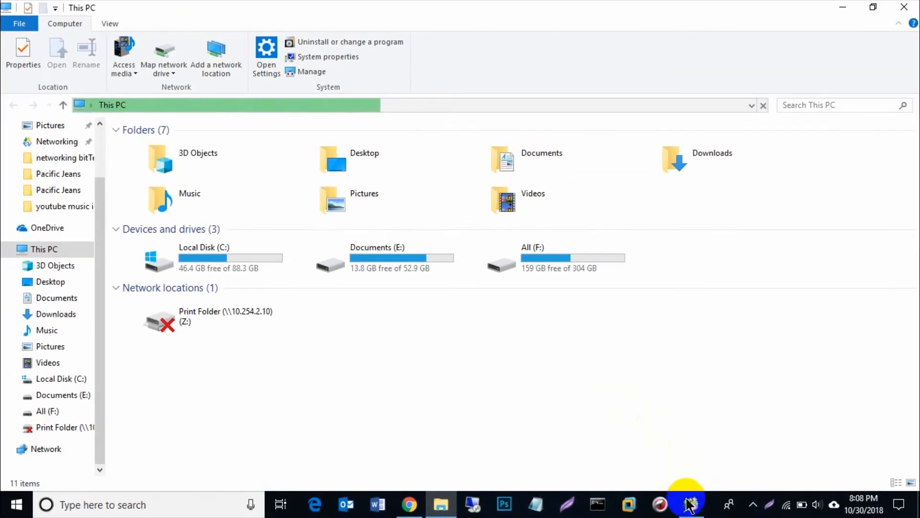
left_click(689, 507)
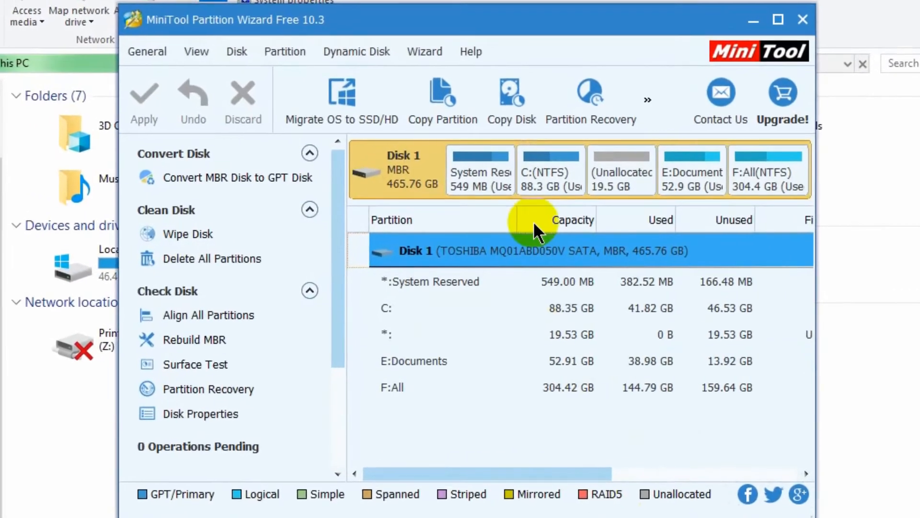
- Start extending the C: partition and choose F: All as the source of the free space
left_click(516, 193)
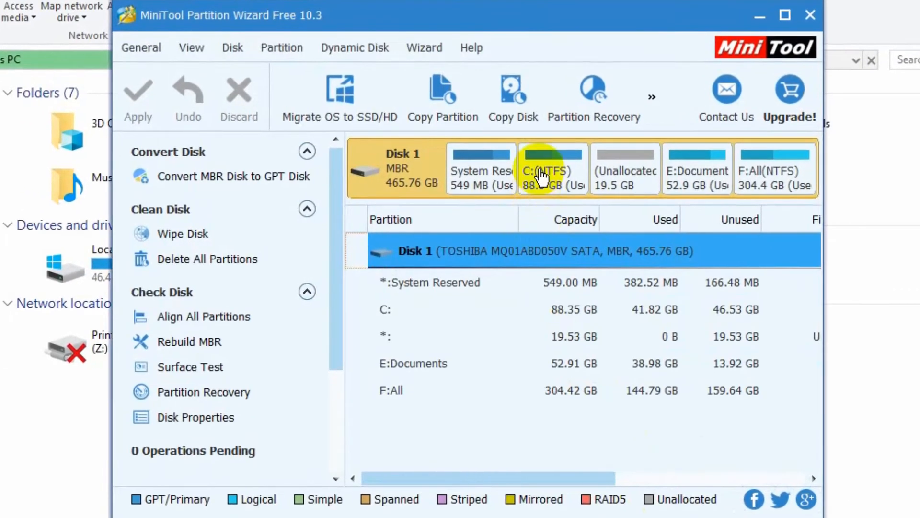
right_click(539, 170)
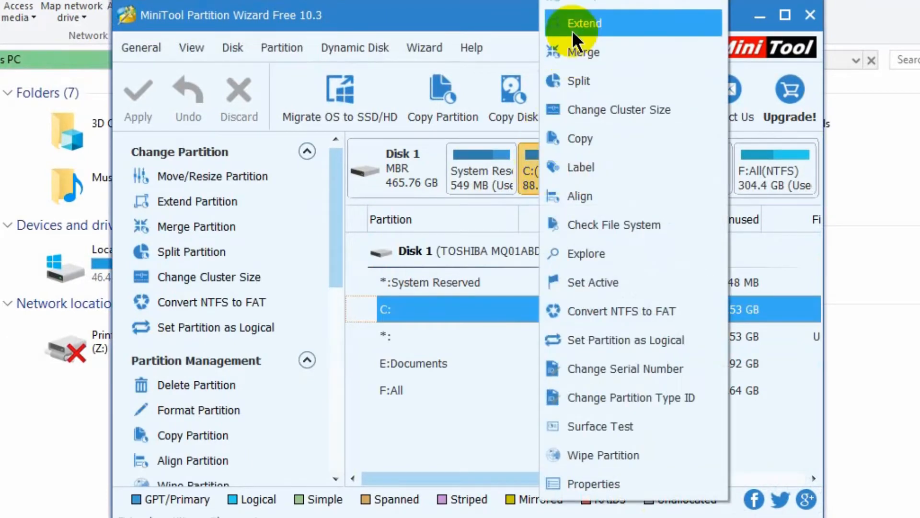
left_click(588, 23)
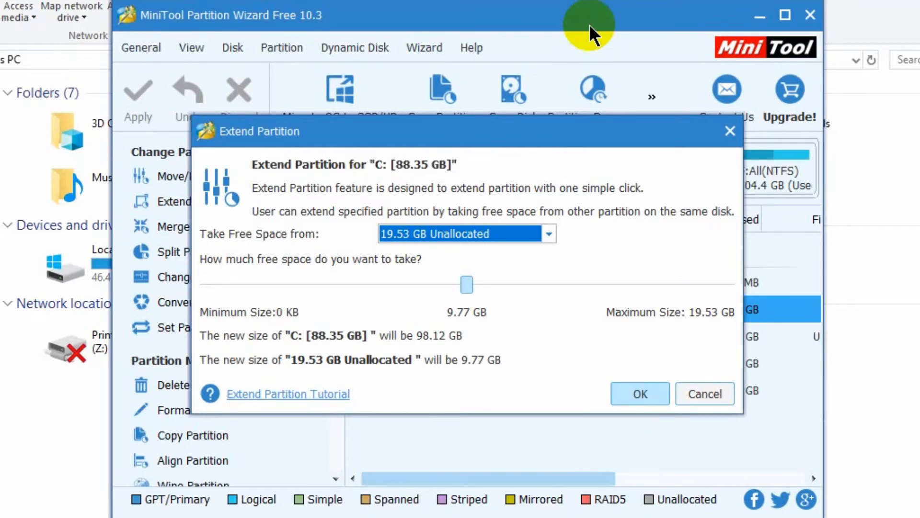
left_click(546, 233)
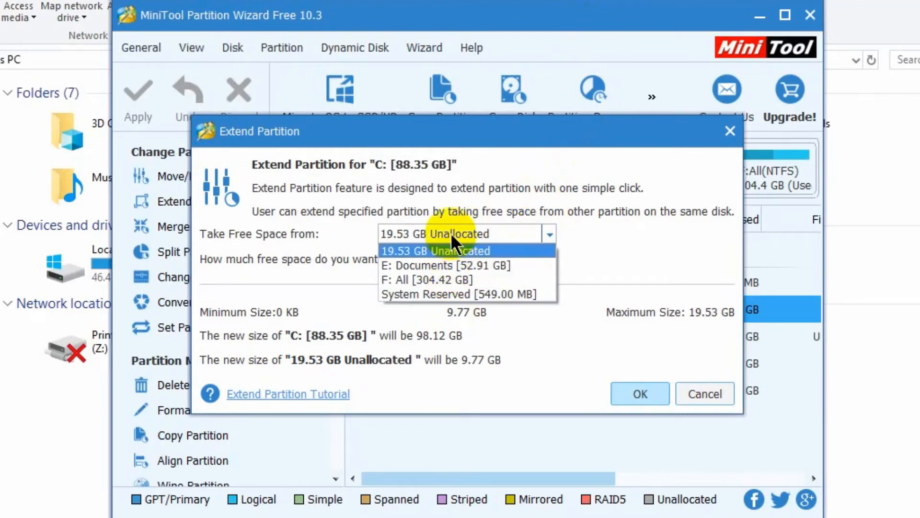
left_click(448, 280)
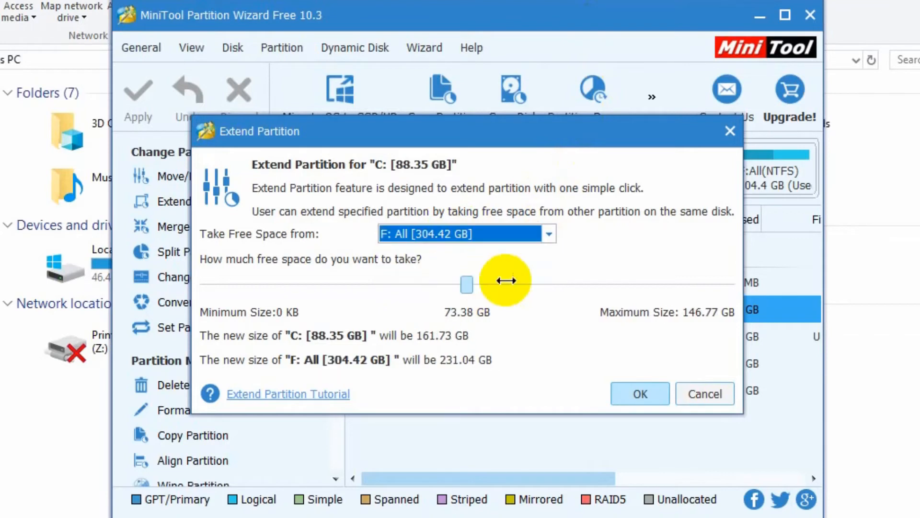
- Set the free space to take from F: to 1.77 GB and accept the C: partition extension
left_click(472, 288)
left_click_drag(472, 288, 474, 288)
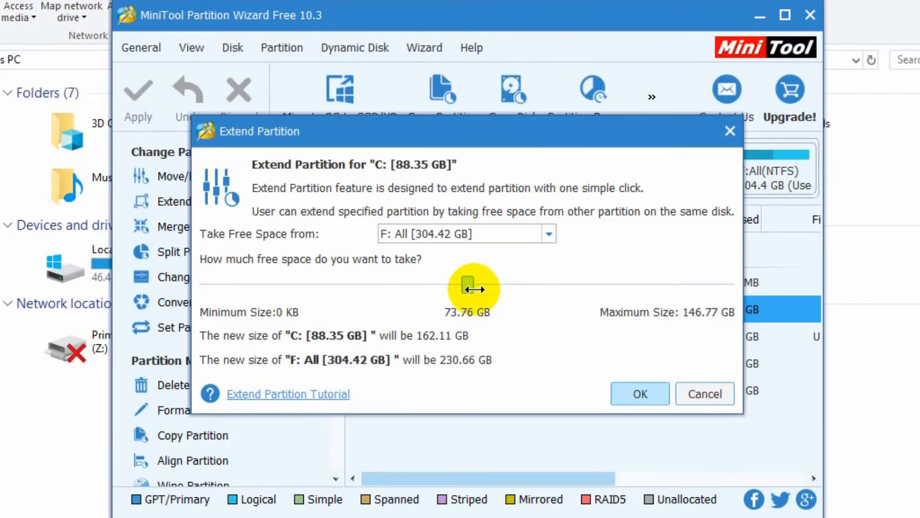
left_click_drag(474, 289, 484, 289)
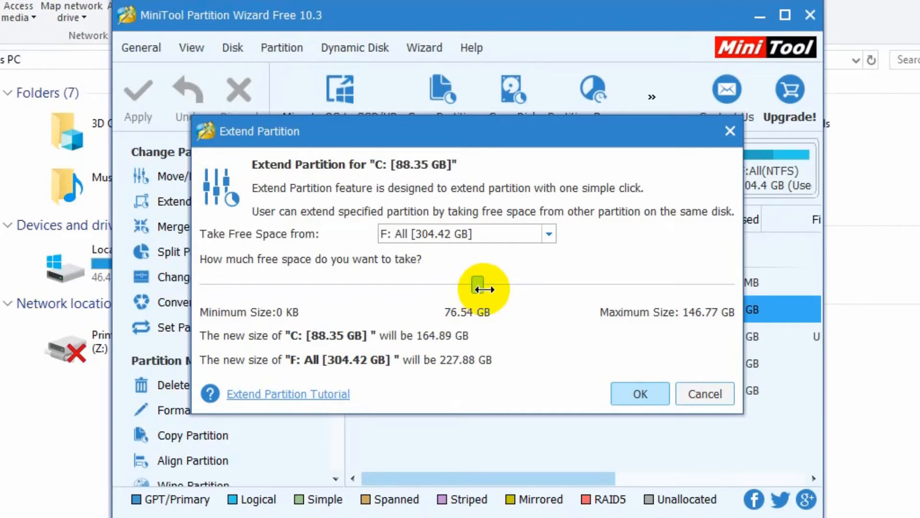
left_click_drag(483, 289, 400, 296)
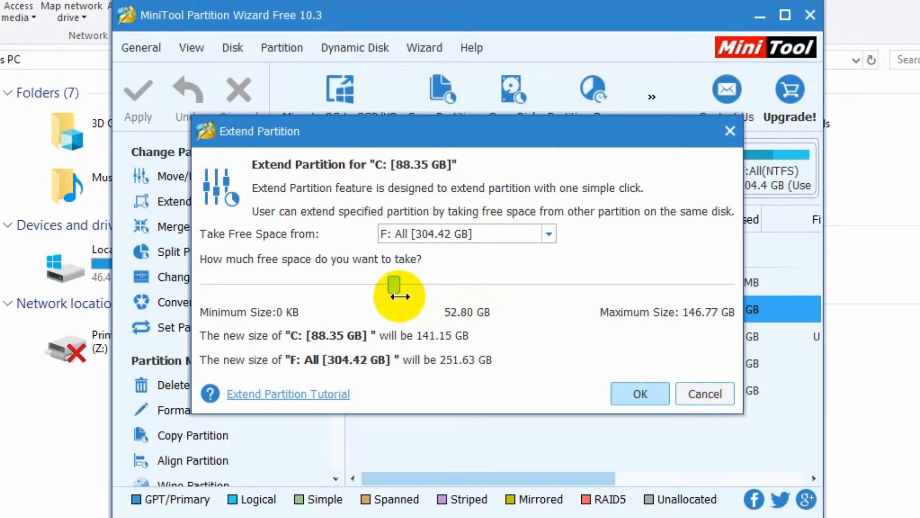
left_click_drag(400, 297, 218, 287)
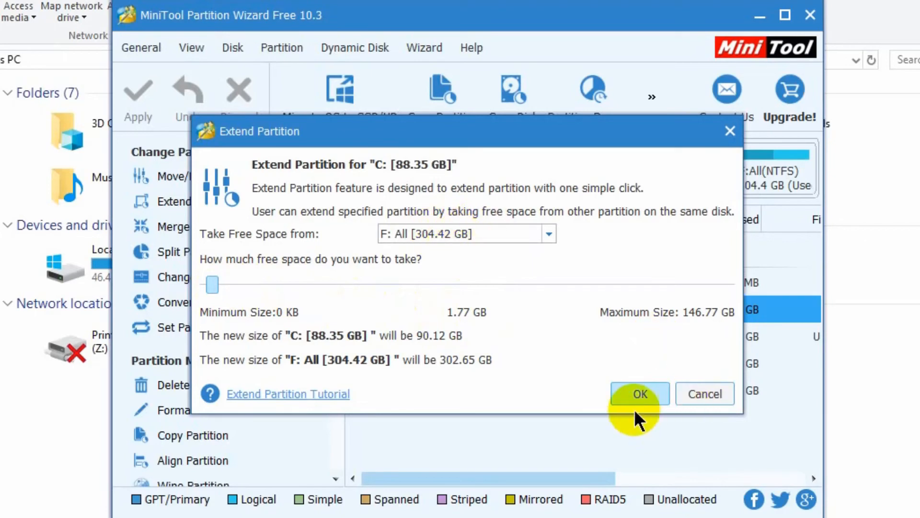
left_click(634, 391)
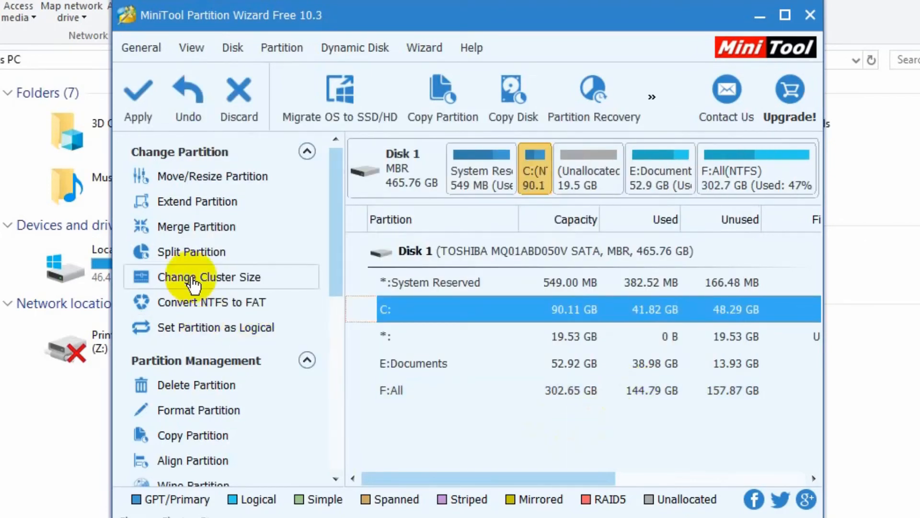
- Apply the pending partition changes and dismiss the completion message
left_click(131, 94)
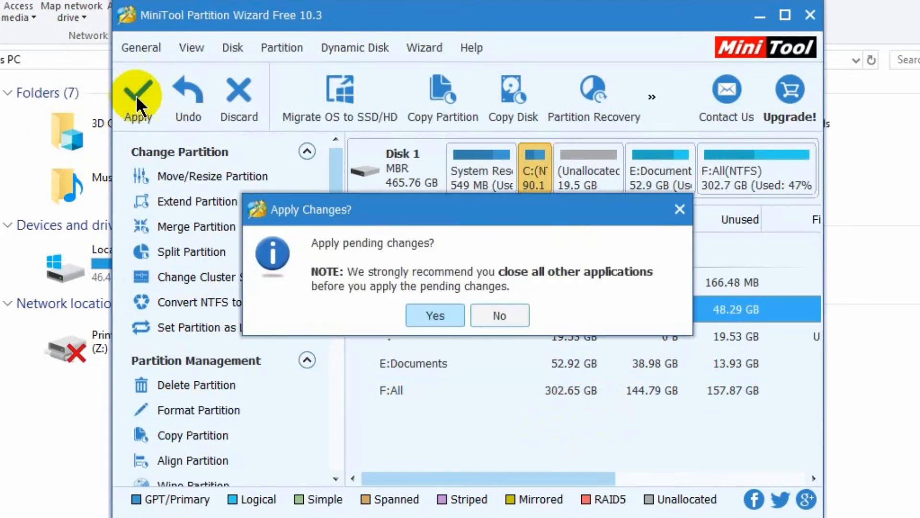
left_click(440, 311)
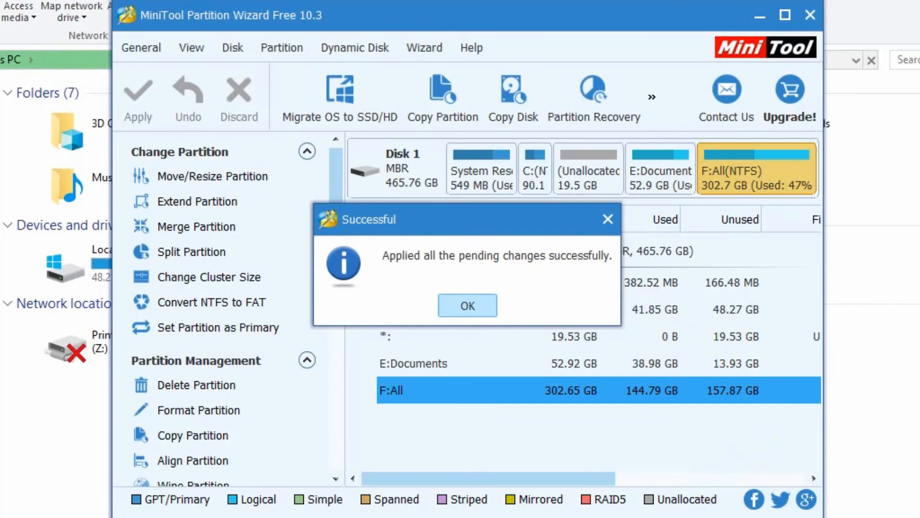
left_click(467, 305)
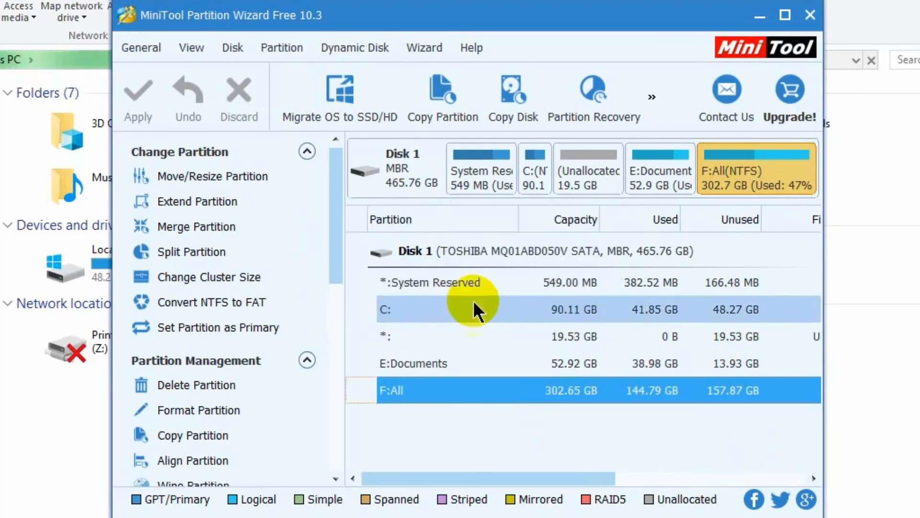
- Minimize the partition wizard and check the capacity of Local Disk (C:) in This PC
left_click(760, 19)
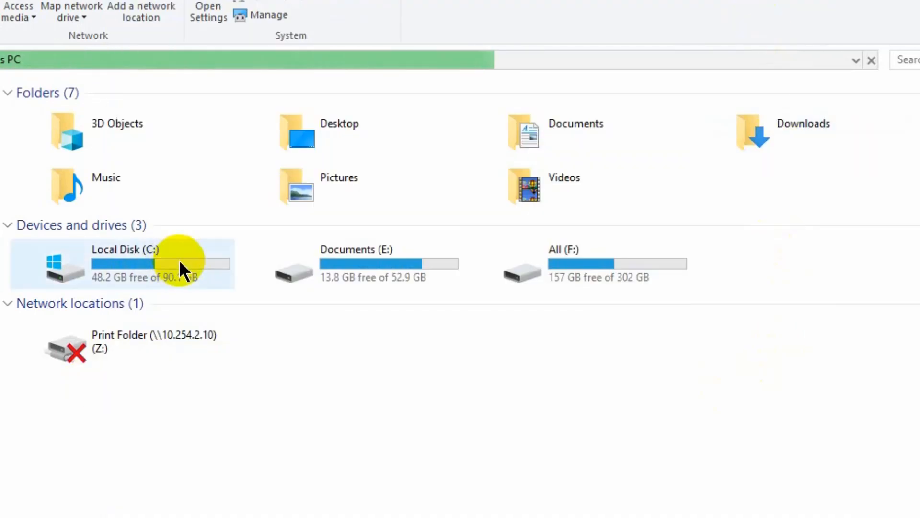
mouse_move(179, 260)
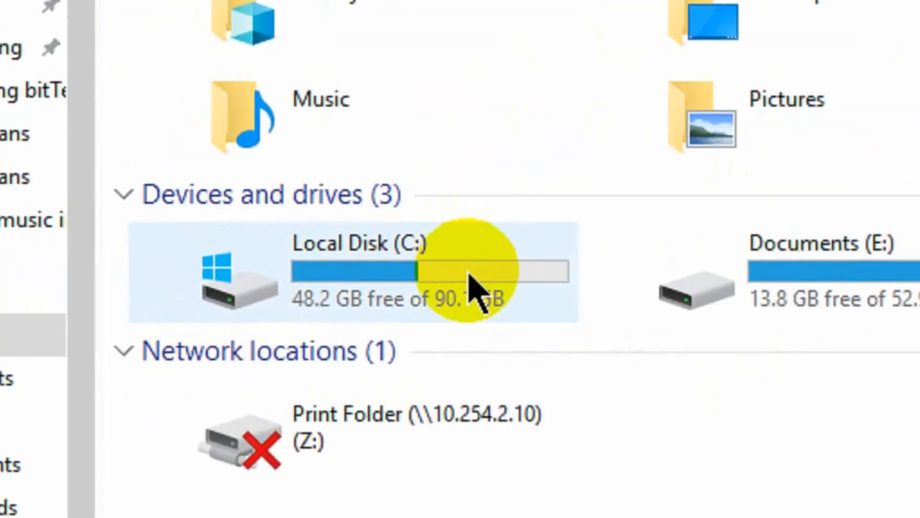